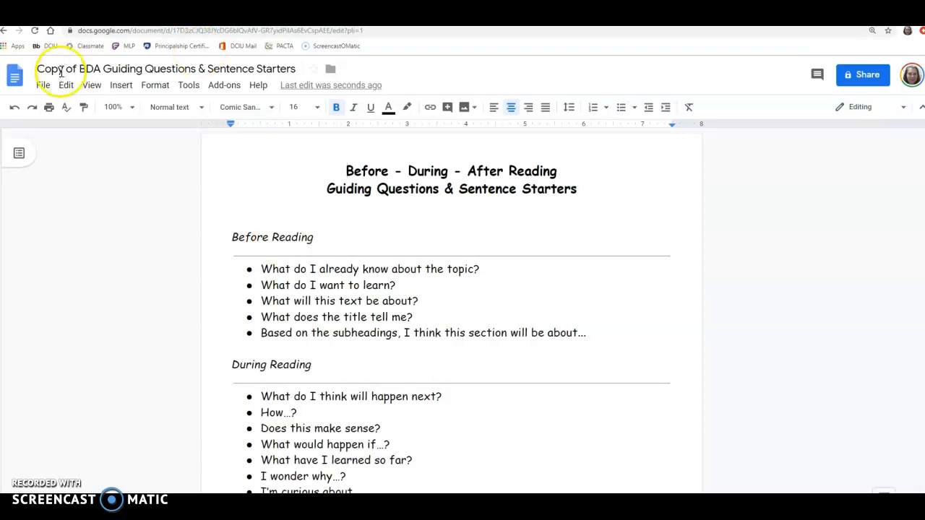
- Remove "Copy of" from the document's title, leaving it named "BDA Guiding Questions & Sentence Starters"
left_click(82, 68)
key("BackSpace")
key("BackSpace")
key("BackSpace")
key("BackSpace")
key("BackSpace")
key("BackSpace")
key("BackSpace")
key("BackSpace")
key("Return")
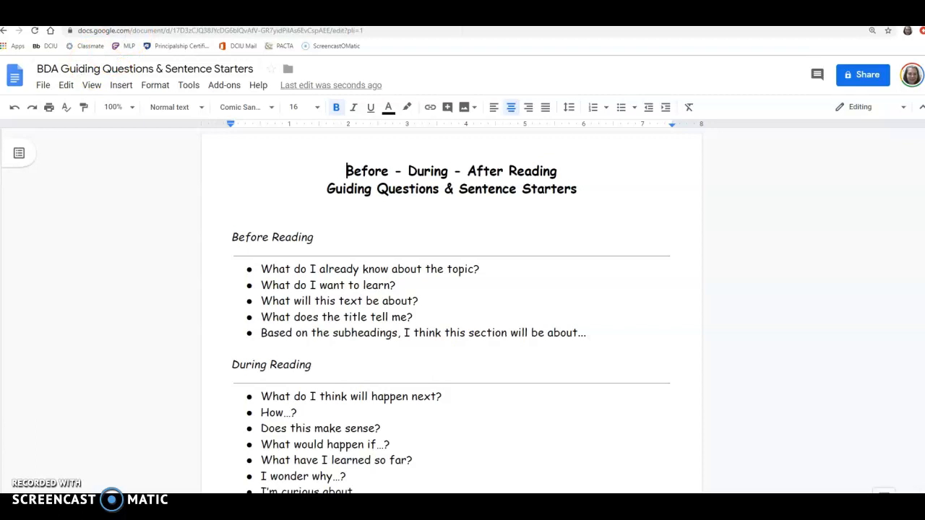
- Look over the My Drive files in Google Drive, return to the document and view its file options
left_click(509, 26)
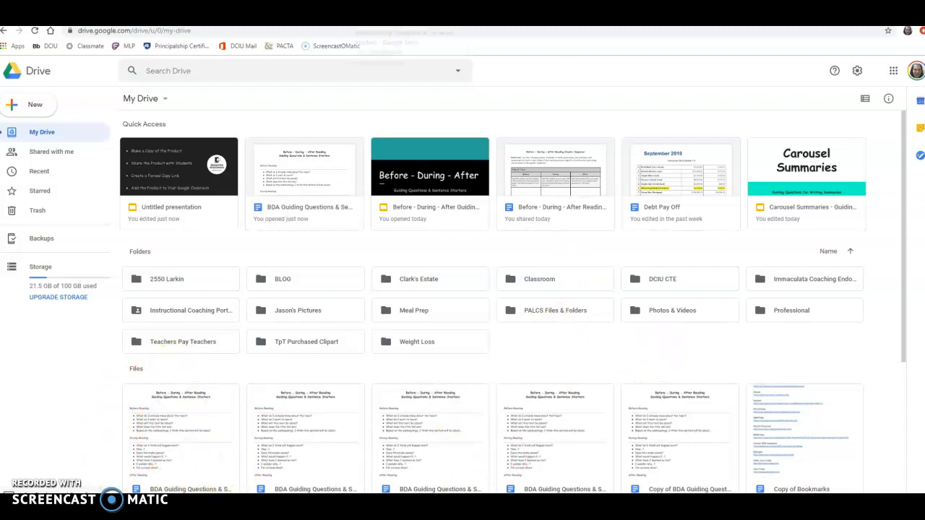
left_click(391, 22)
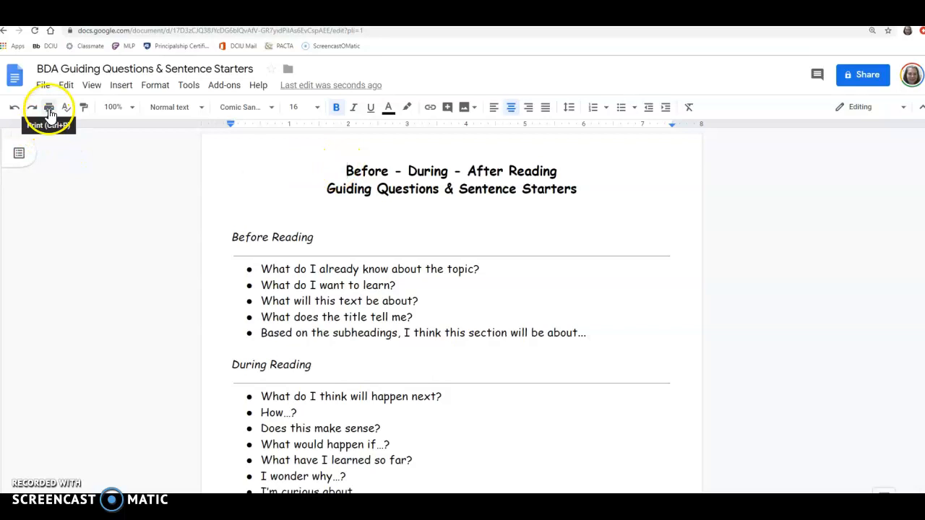
left_click(44, 86)
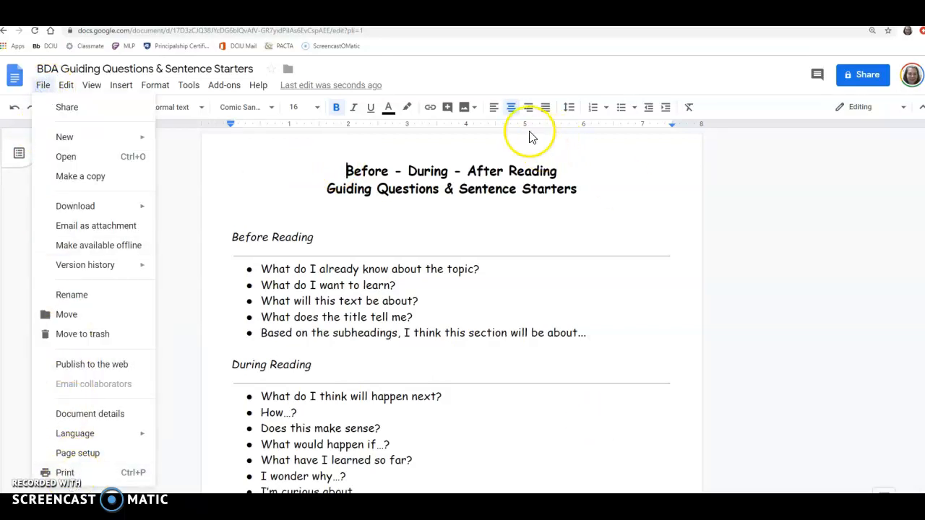
left_click(515, 224)
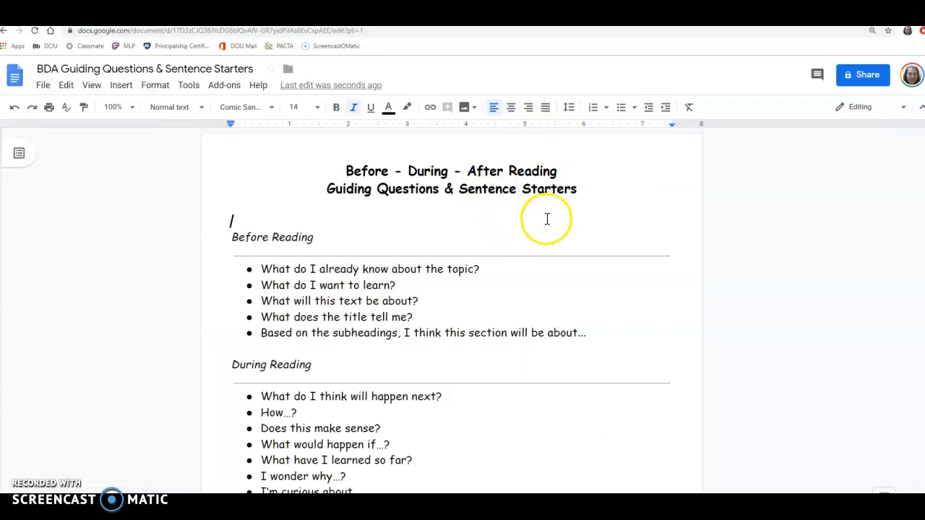
- Open the document's sharing settings and choose "Can edit" as the permission for invited people
left_click(854, 79)
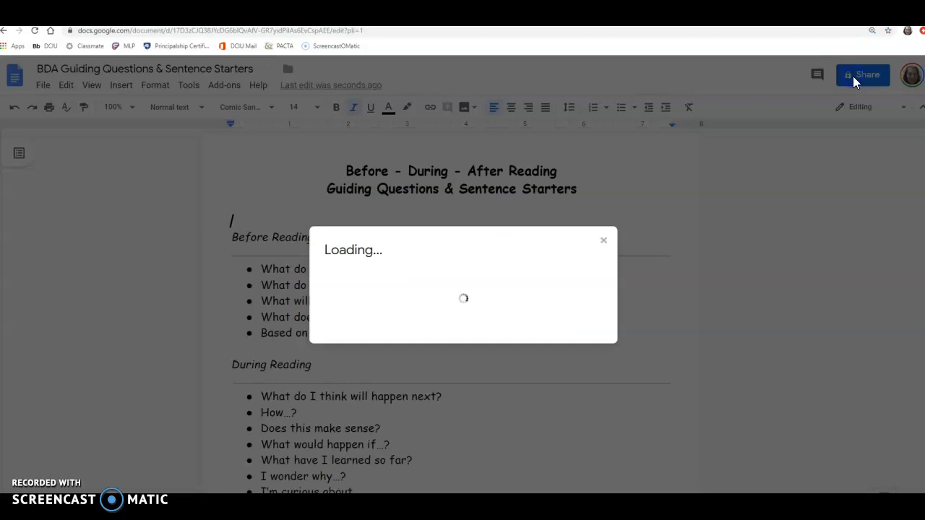
left_click(603, 279)
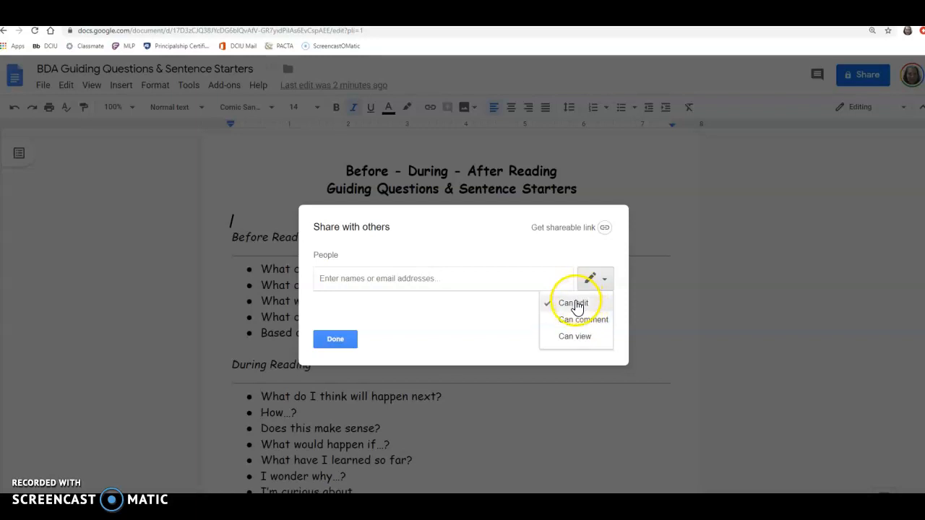
left_click(574, 303)
left_click(436, 283)
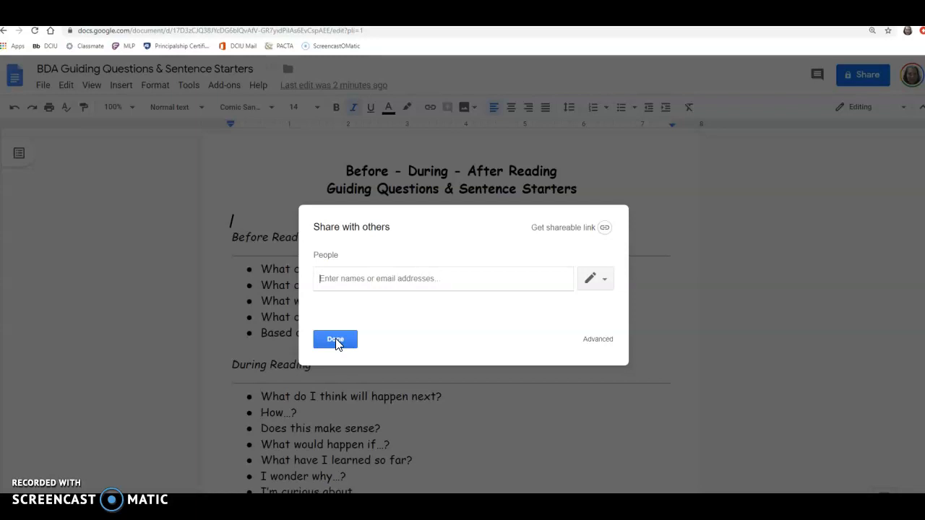
- Turn on link sharing with "Anyone with the link can view", copy the shareable link and finish sharing
left_click(563, 229)
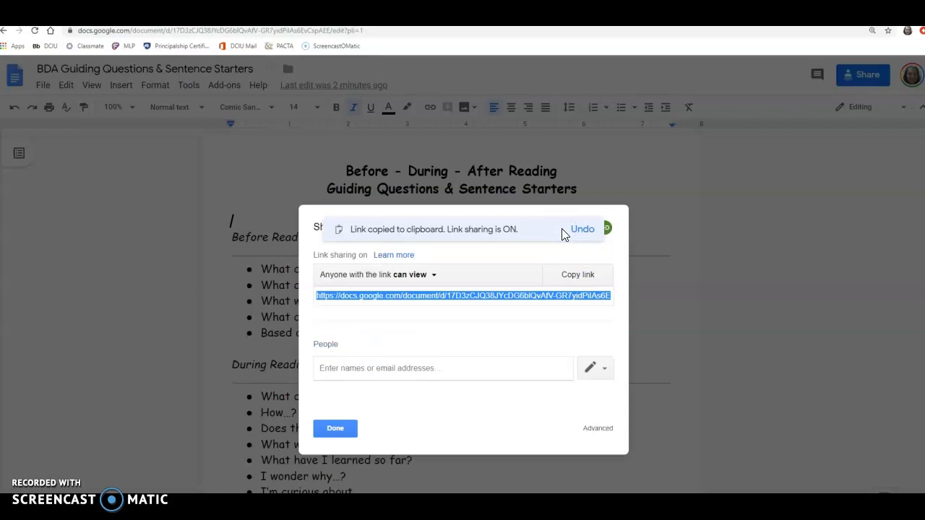
left_click(509, 277)
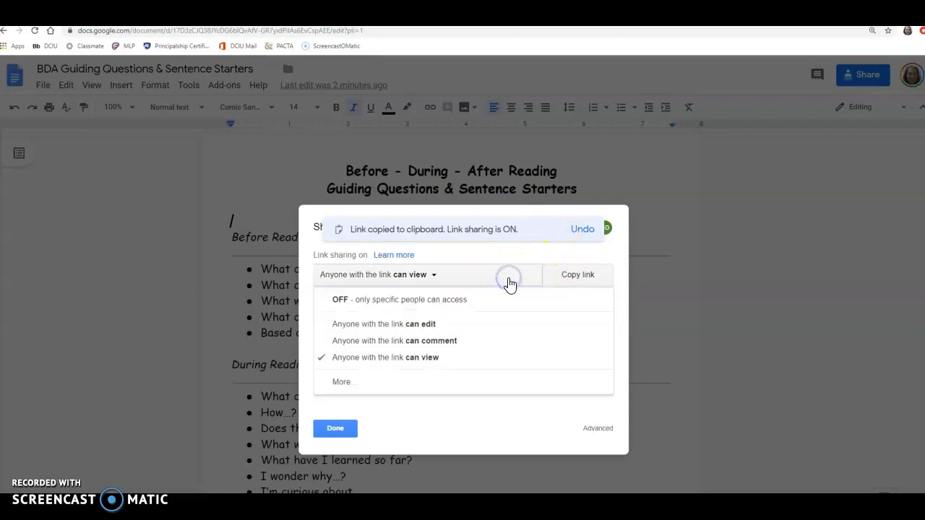
left_click(587, 275)
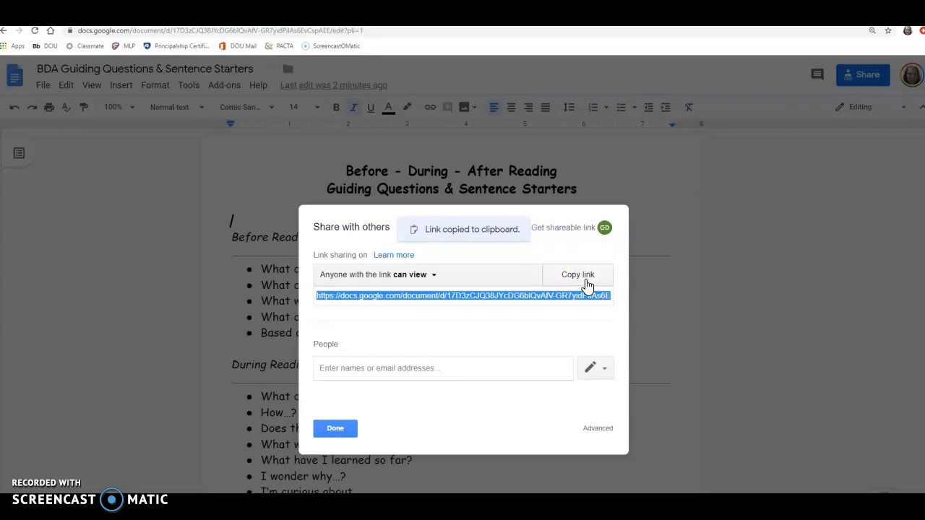
left_click(339, 432)
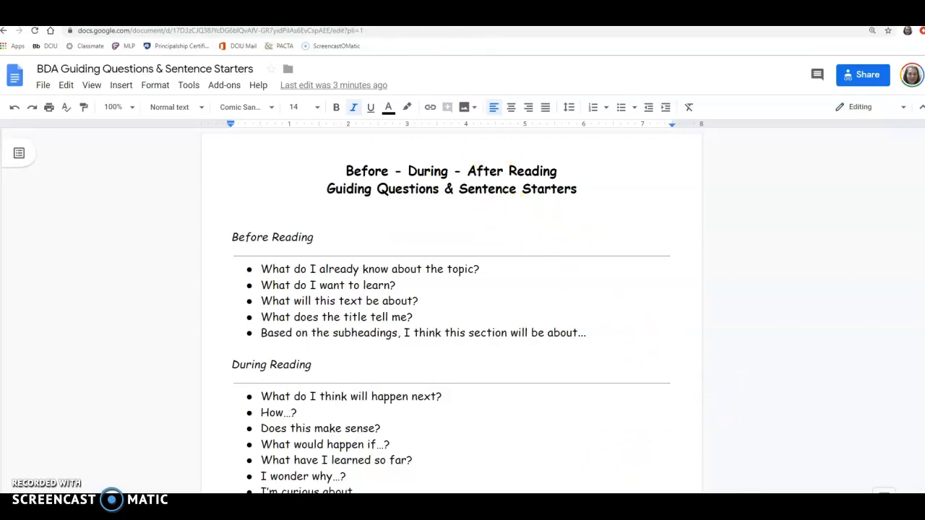
- Create a forced-copy link by replacing "edit?pli=1" at the end of the document's URL with "copy", and copy the full address
left_click(378, 31)
left_click_drag(378, 31, 76, 31)
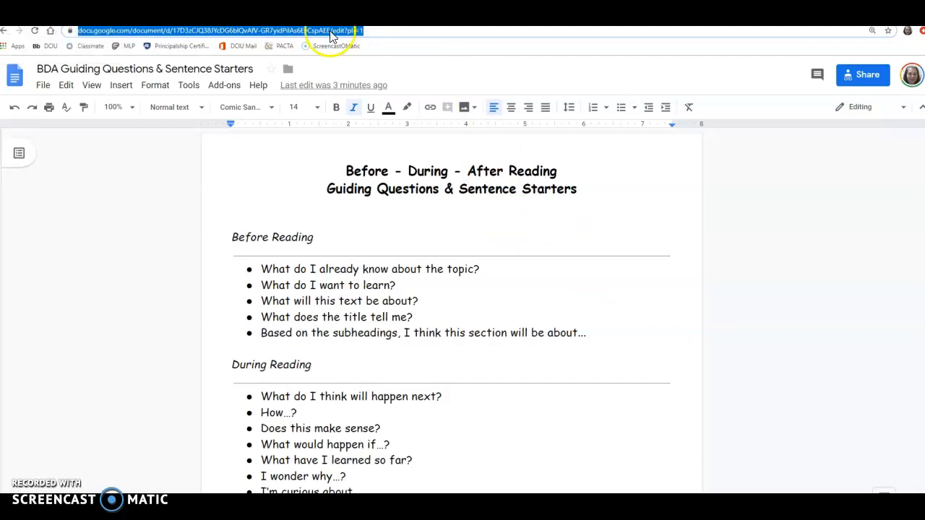
left_click(372, 32)
left_click_drag(392, 30, 351, 31)
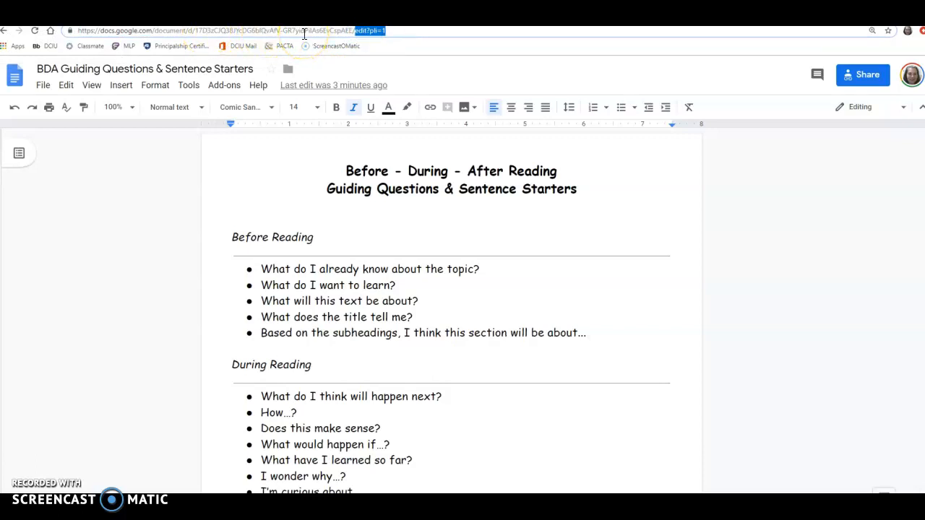
type("copy")
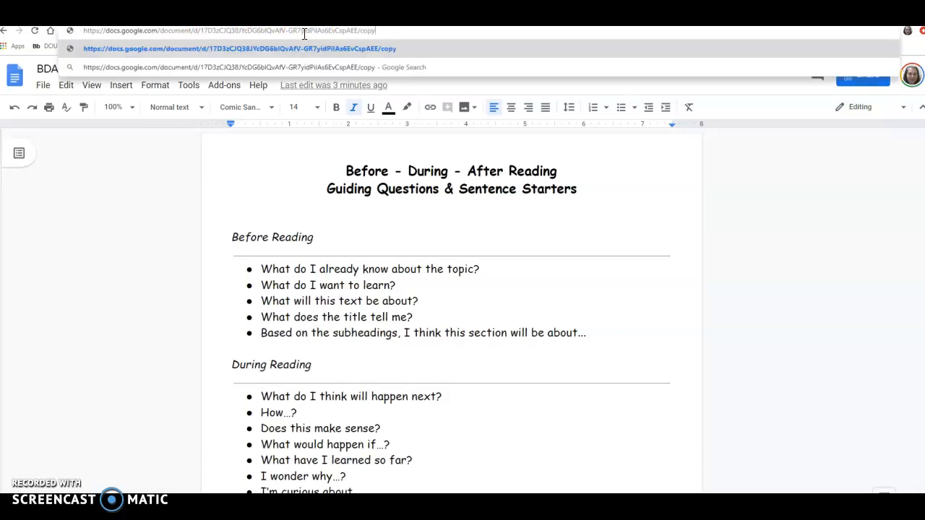
left_click_drag(391, 30, 88, 32)
right_click(128, 32)
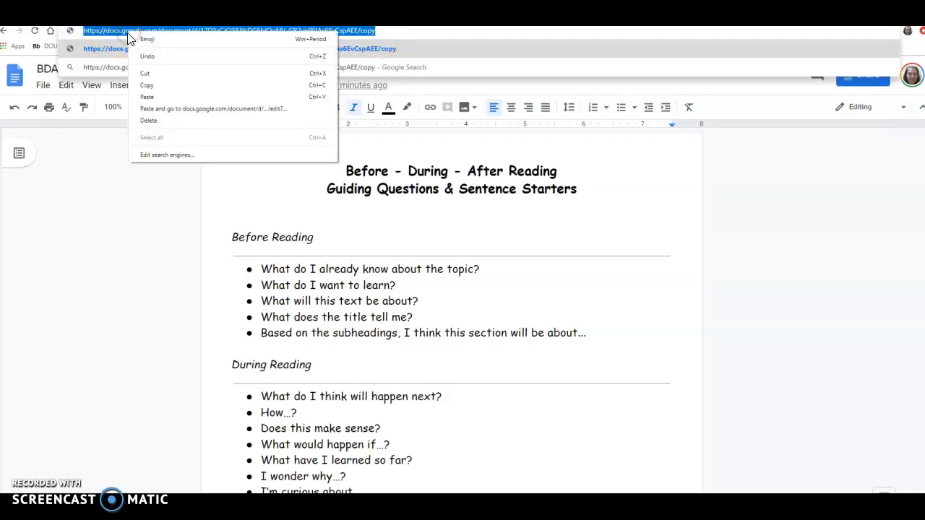
left_click(147, 86)
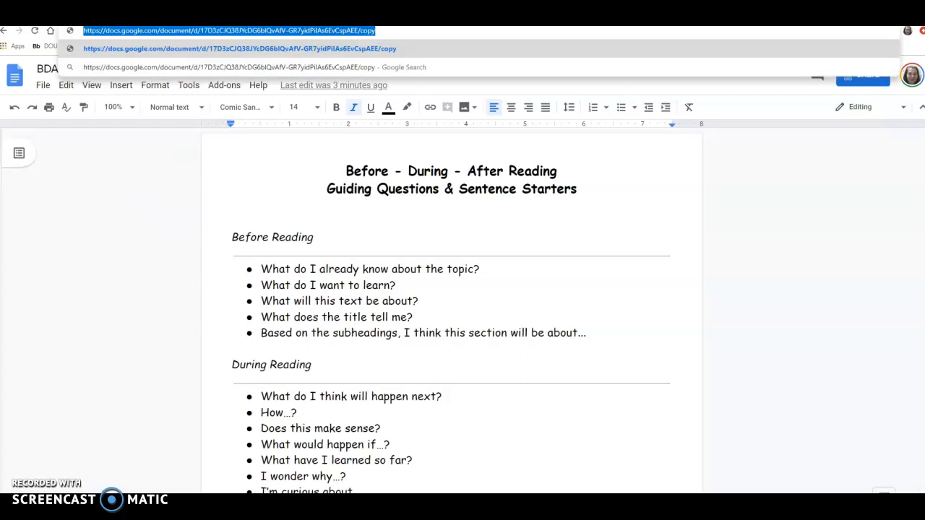
- Switch to Google Classroom and open the Classwork page of the "Teachers Pay Teachers" class
left_click(304, 21)
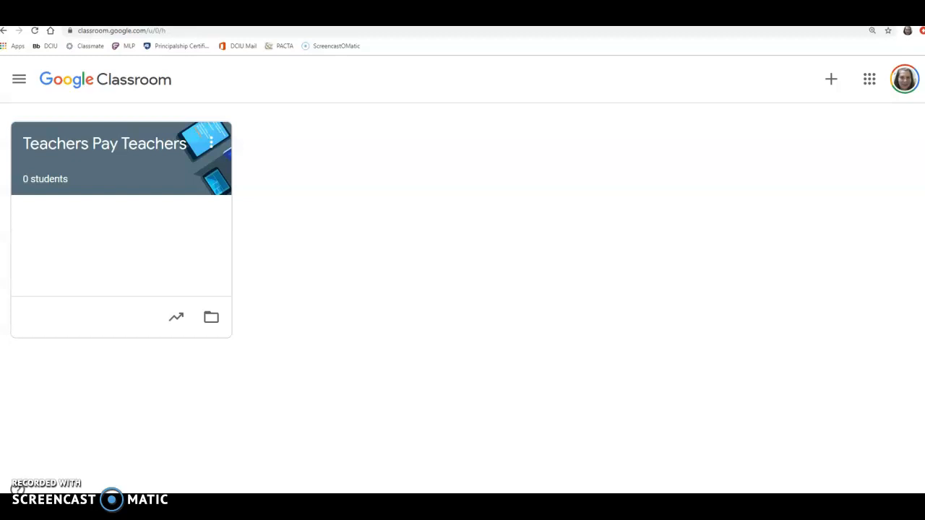
left_click(76, 144)
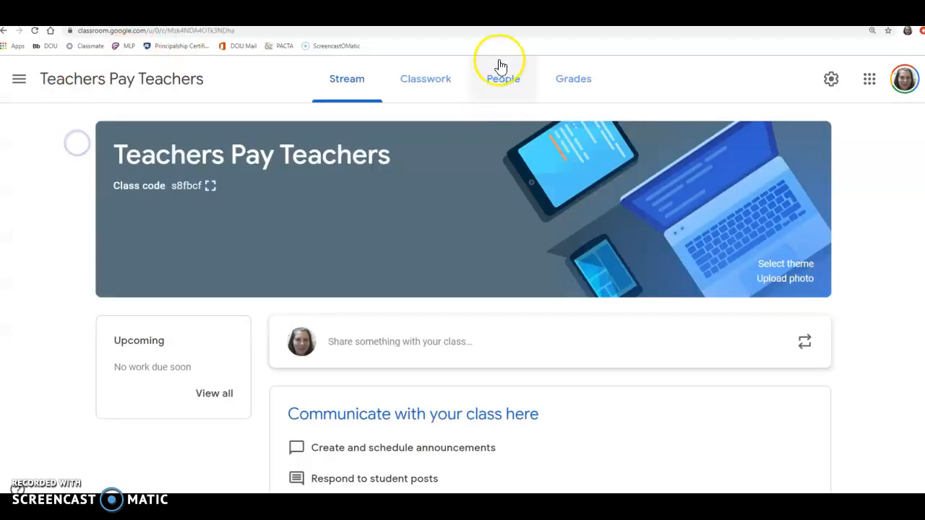
left_click(442, 84)
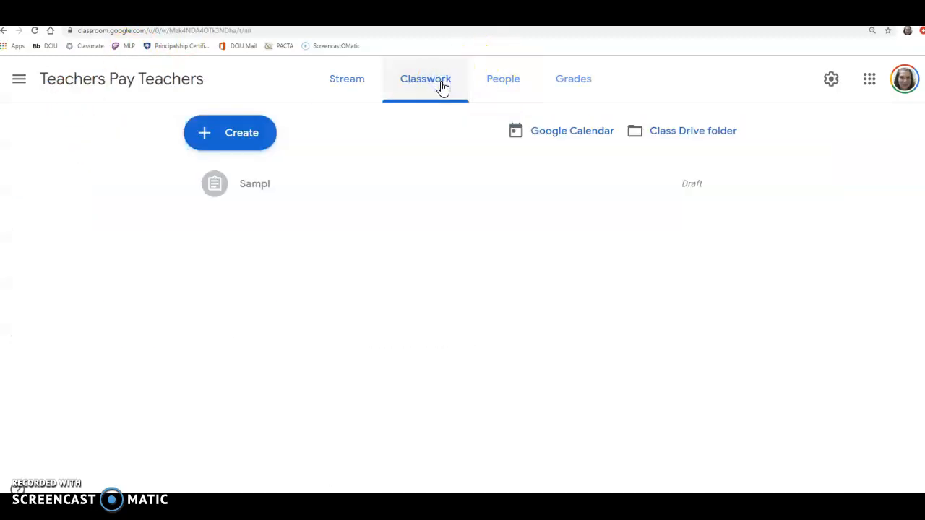
- Create an assignment titled "Sample Lesson" with the instructions "Complete the graphic organizer and summarize the article you were assigned.", 100 points, due Dec 23
left_click(254, 139)
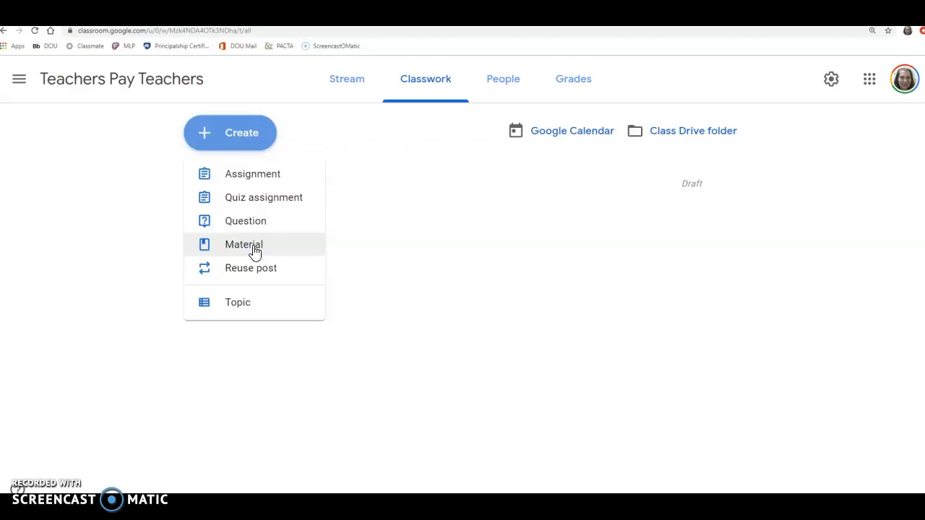
left_click(255, 176)
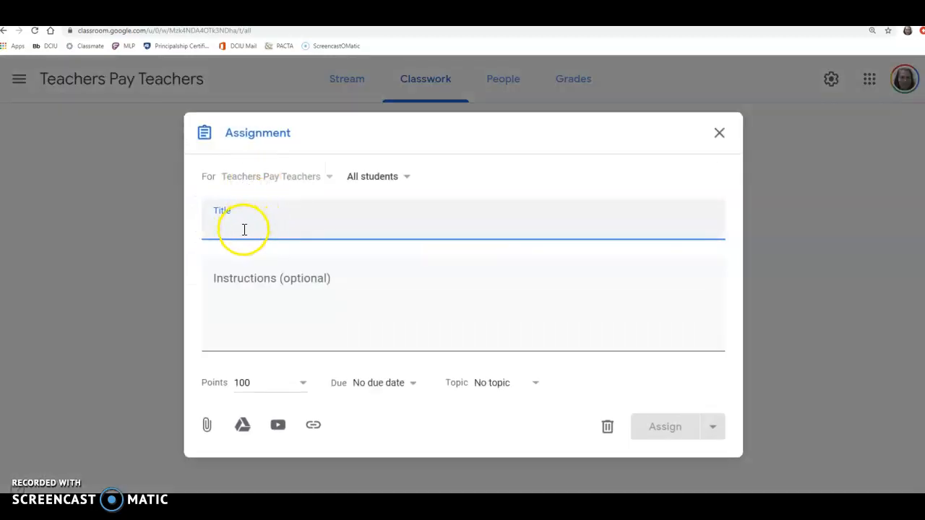
left_click(285, 384)
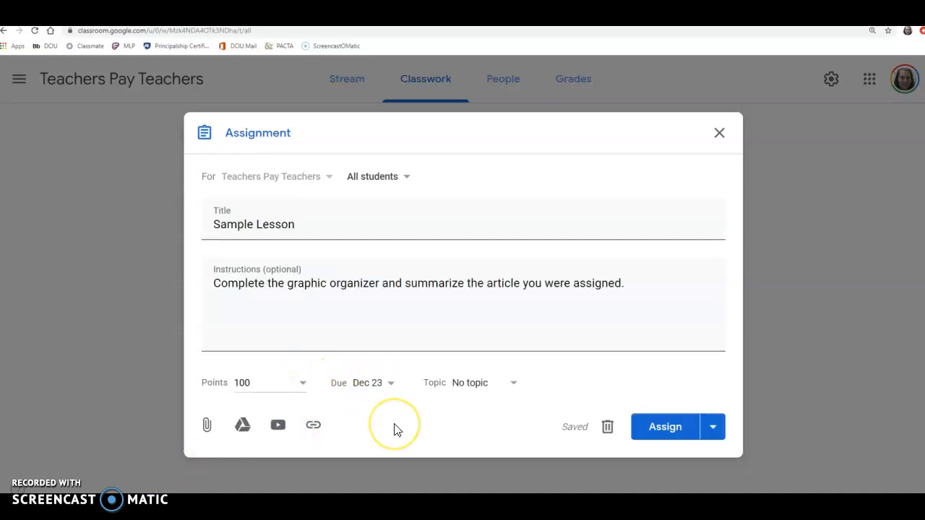
- Attach the most recent "BDA Guiding Questions & Sentence Starters" document from Google Drive to the assignment
left_click(242, 428)
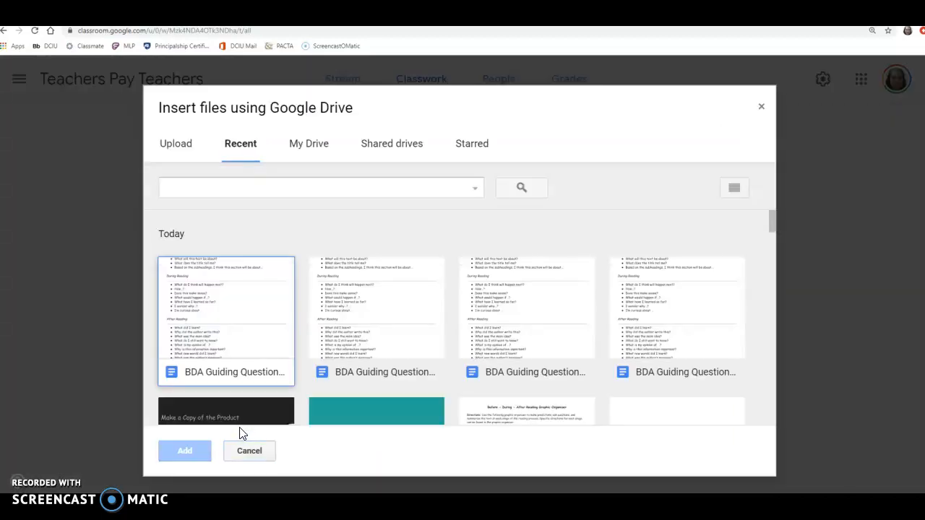
left_click(219, 331)
left_click(182, 447)
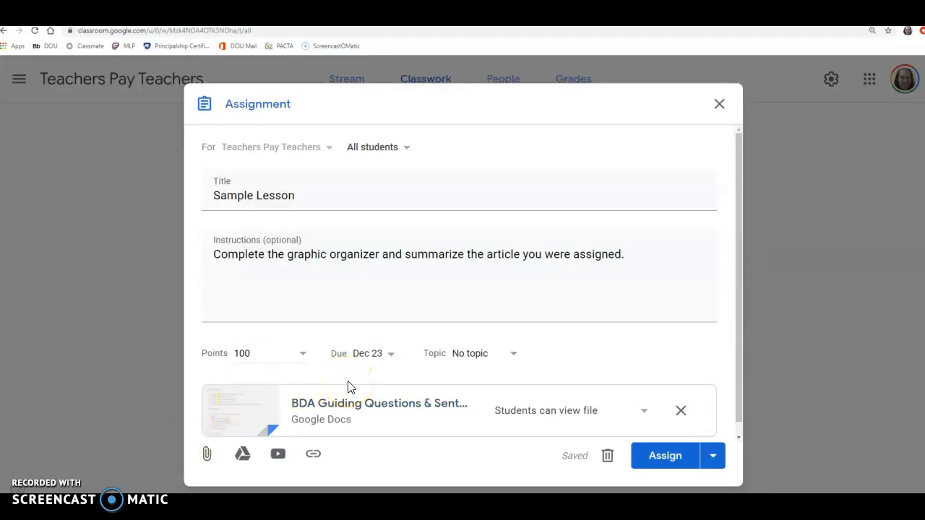
- Set the attached document to "Make a copy for each student" and assign the lesson to all students
left_click(646, 418)
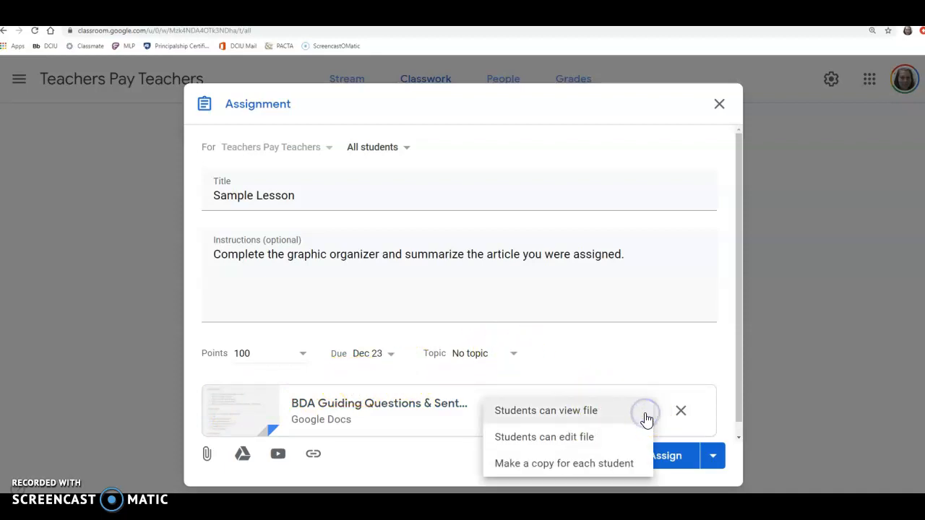
left_click(609, 466)
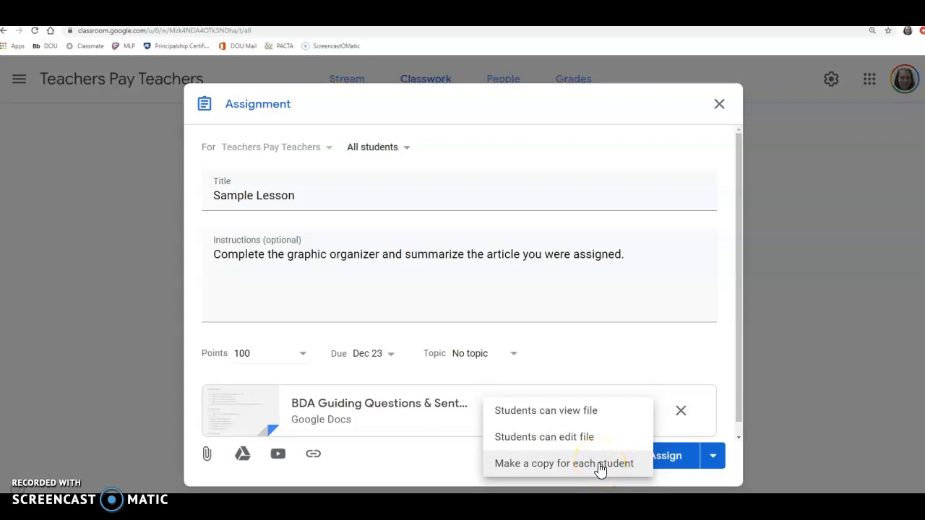
left_click(600, 466)
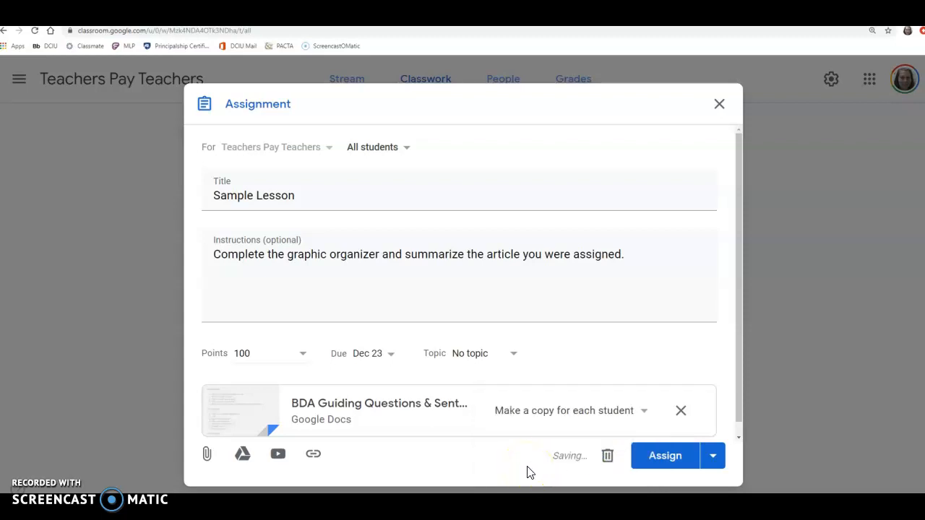
left_click(674, 462)
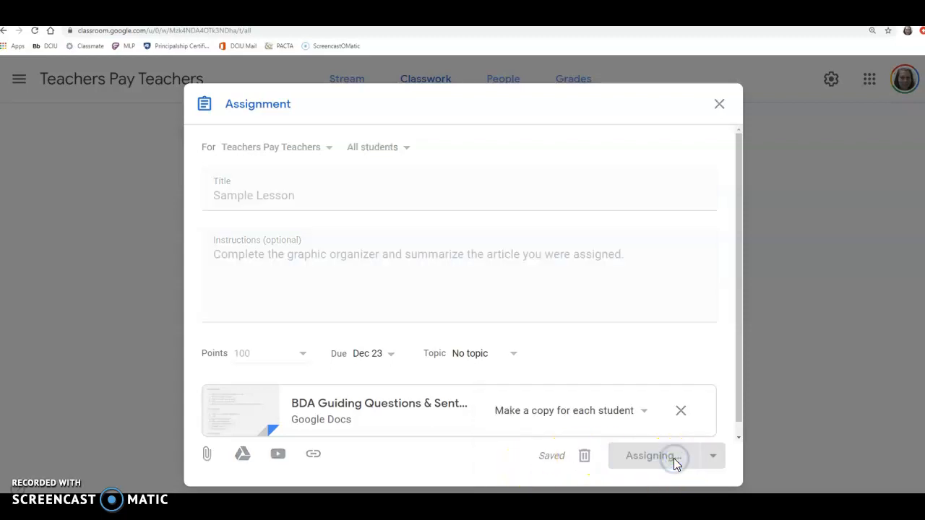